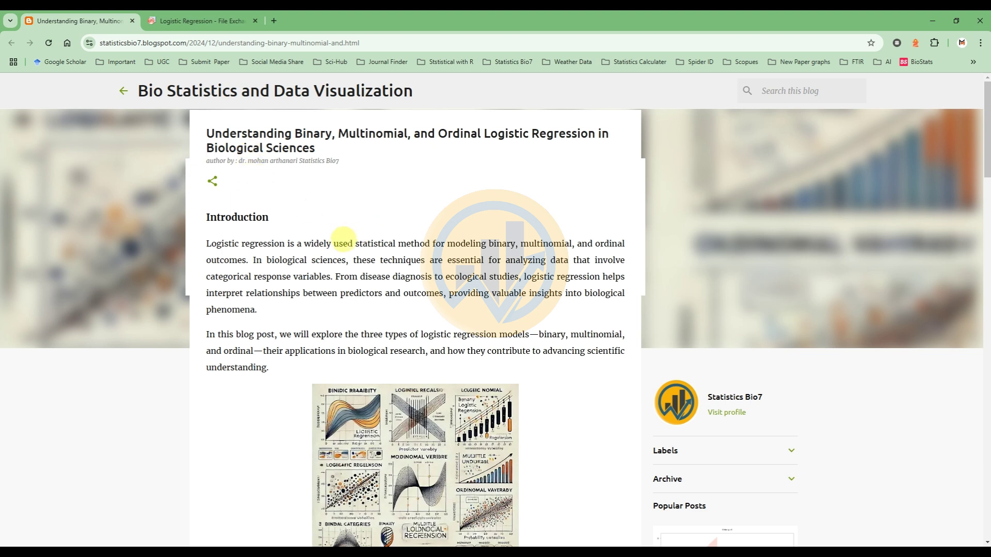
# Step: Open the Logistic Regression app's download page from the blog post and read its installation and operation description
pyautogui.scroll(-1, 343, 239)
pyautogui.scroll(-5, 343, 239)
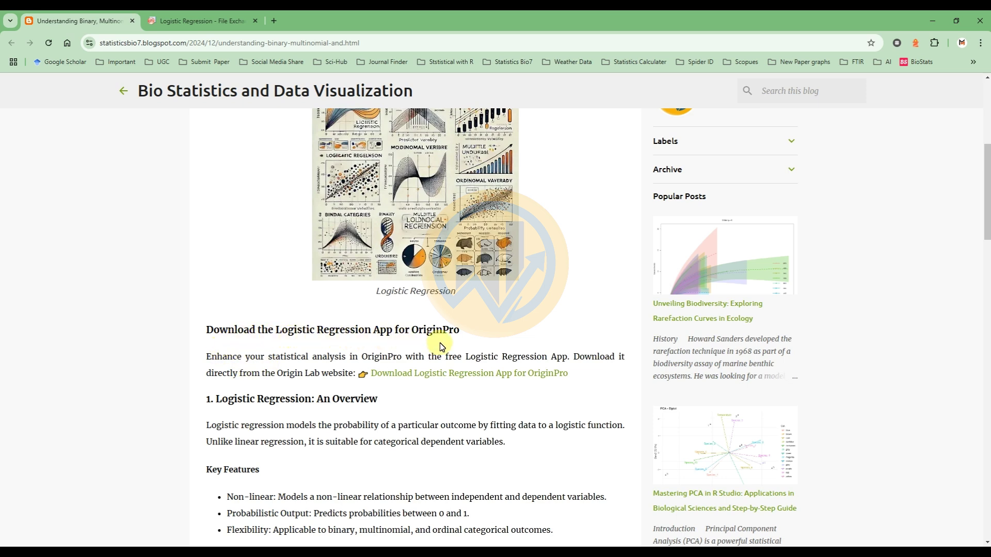
pyautogui.click(416, 379)
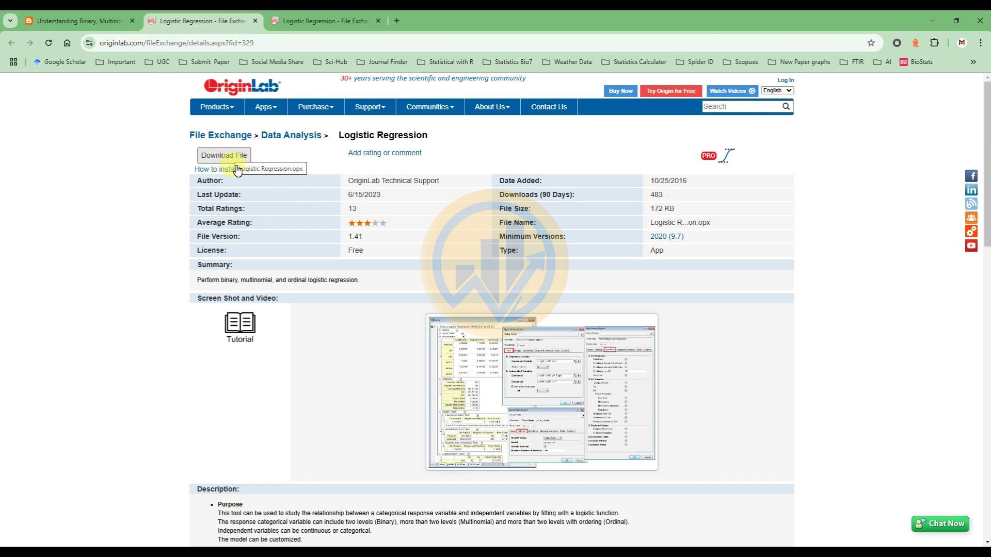
pyautogui.scroll(-2, 309, 361)
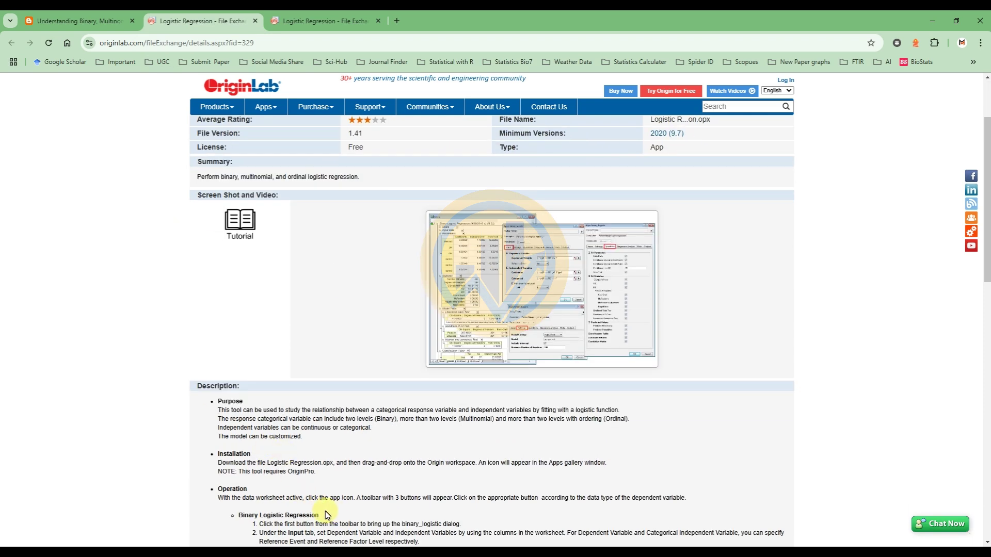
pyautogui.scroll(-2, 273, 480)
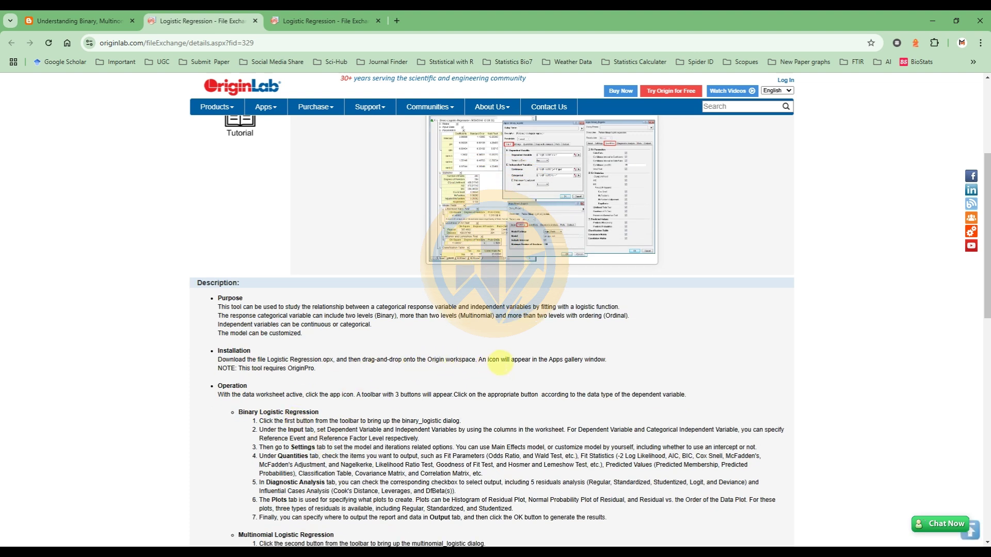
pyautogui.scroll(4, 558, 369)
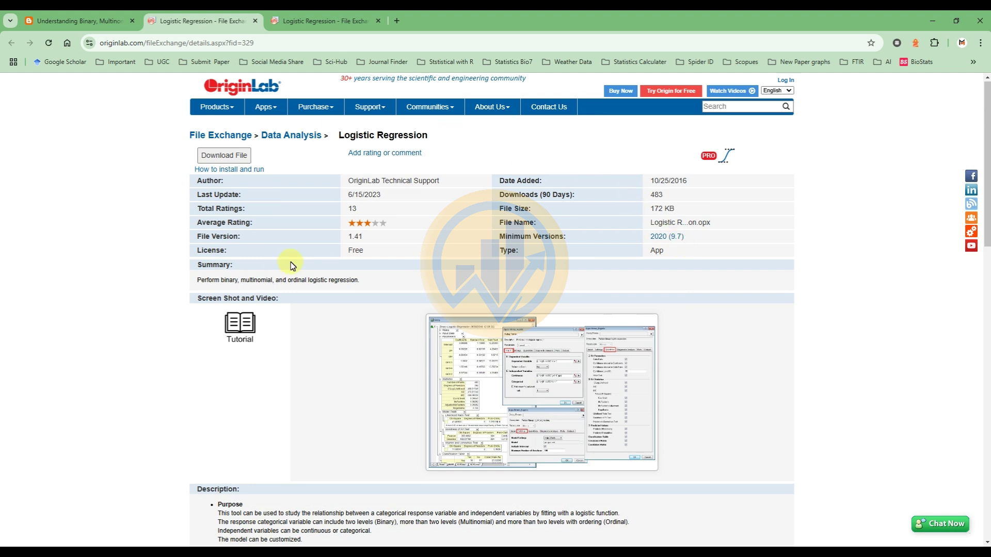
# Step: Switch to OriginPro, launch the Logistic Regression app and open its binary logistic regression dialog beside the patient data
pyautogui.hotkey('alt', 'Tab')
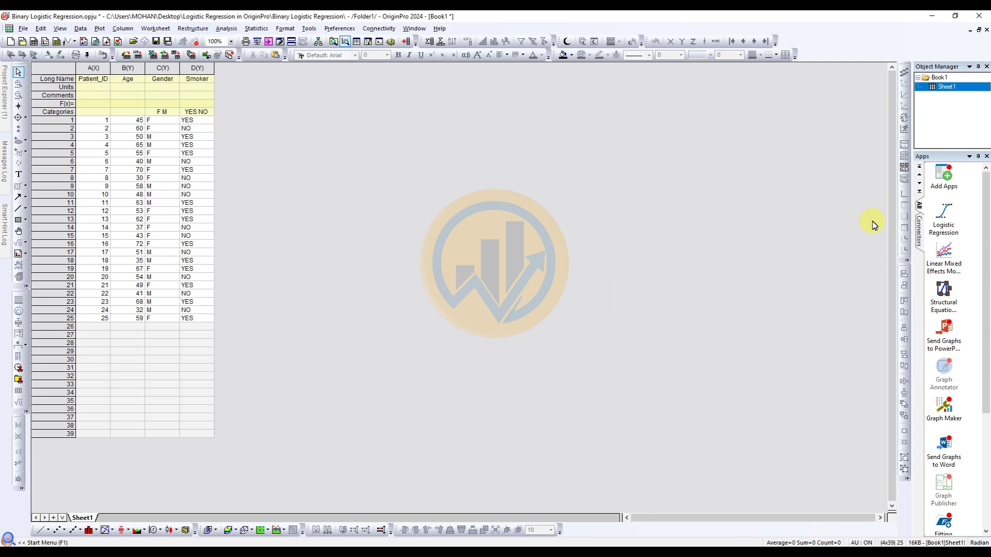
pyautogui.click(943, 217)
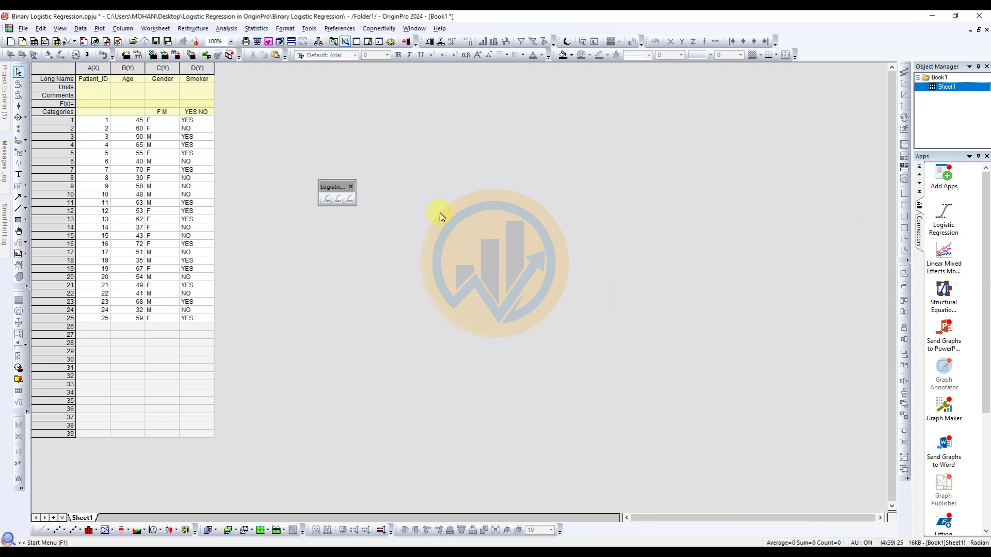
pyautogui.moveTo(336, 187); pyautogui.dragTo(319, 169)
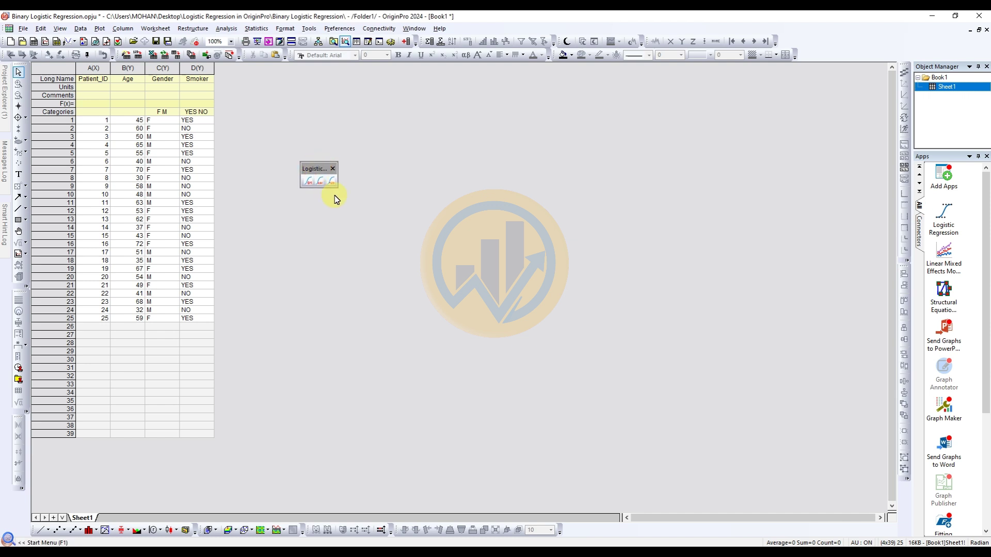
pyautogui.click(308, 181)
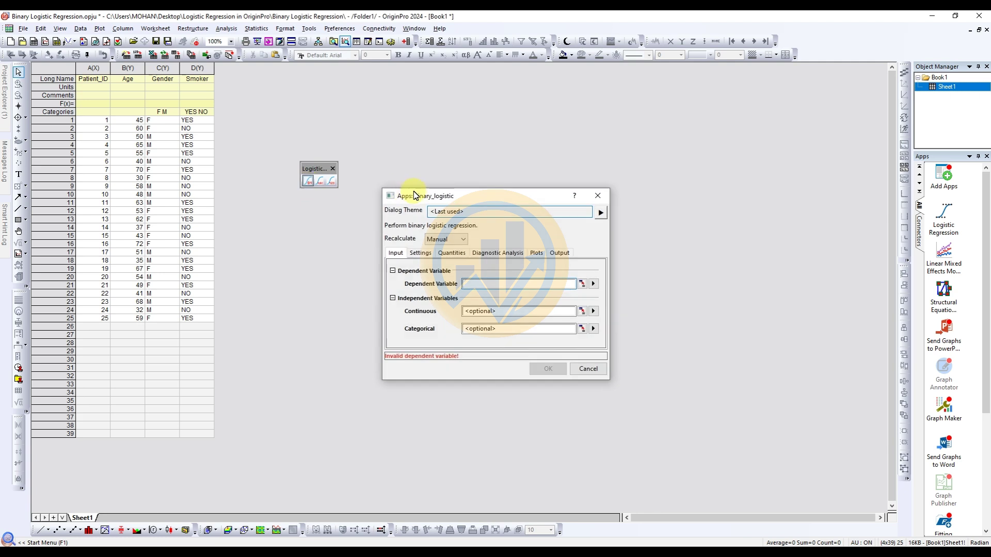
pyautogui.moveTo(469, 204); pyautogui.dragTo(443, 183)
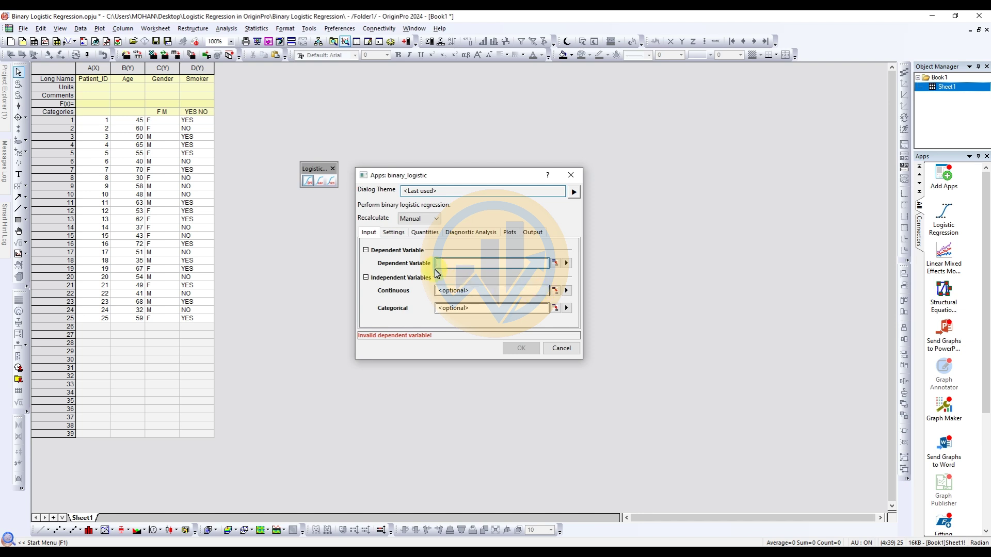
# Step: Assign Smoker as the dependent variable, Age as the continuous and Gender as the categorical independent variable
pyautogui.click(566, 264)
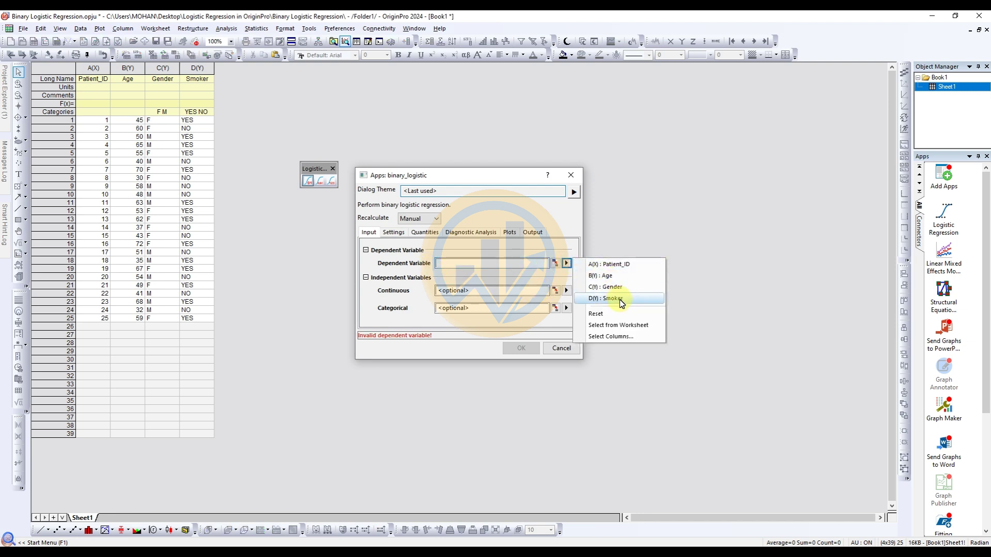
pyautogui.click(621, 300)
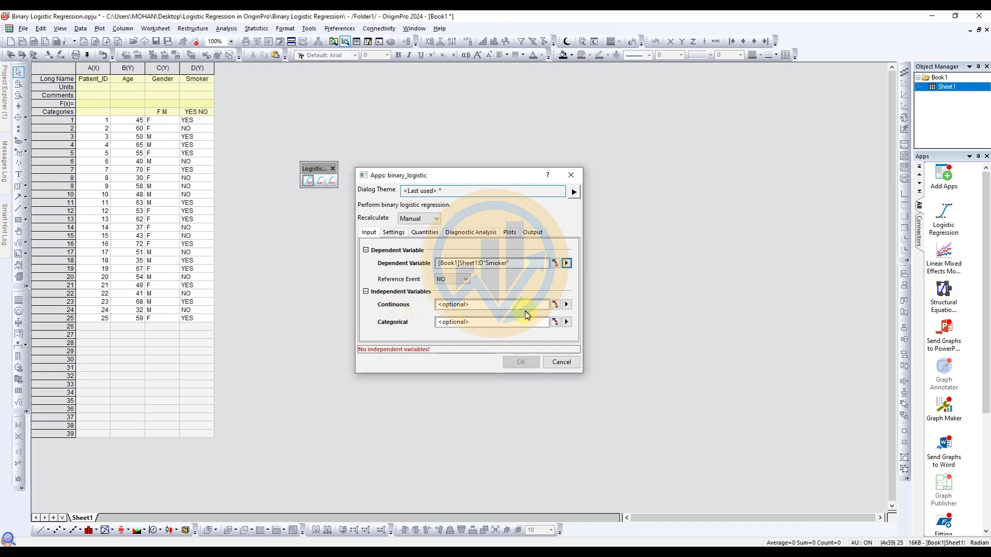
pyautogui.click(566, 305)
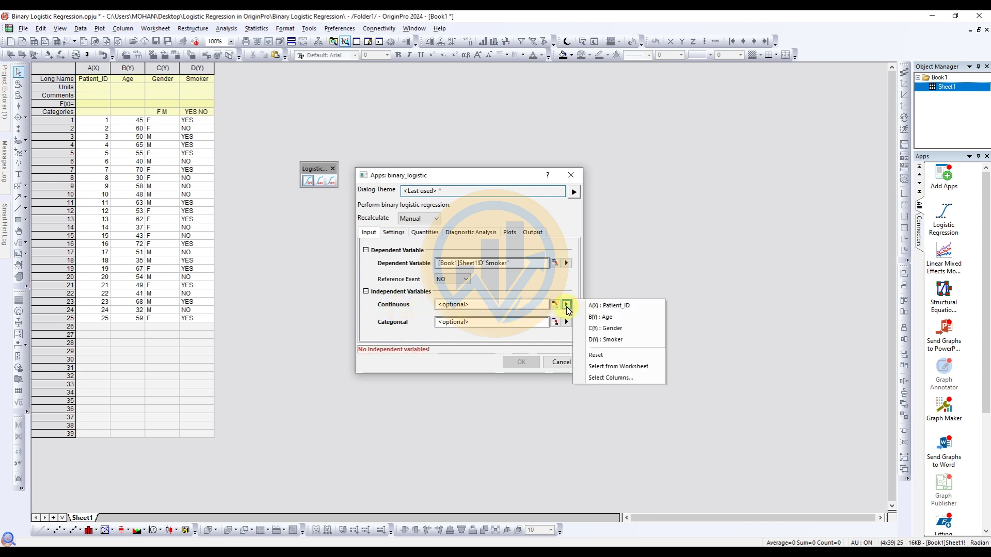
pyautogui.click(601, 317)
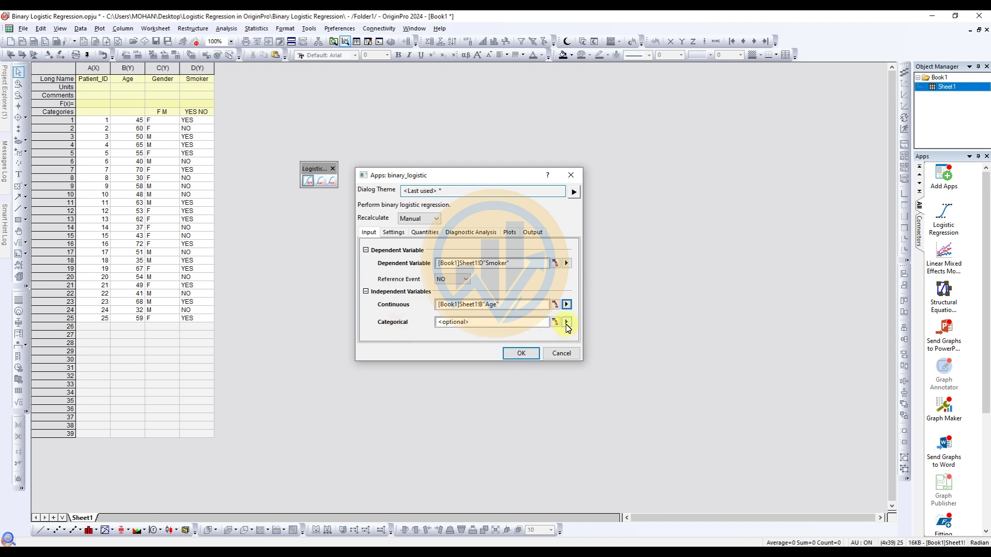
pyautogui.click(567, 322)
pyautogui.click(609, 346)
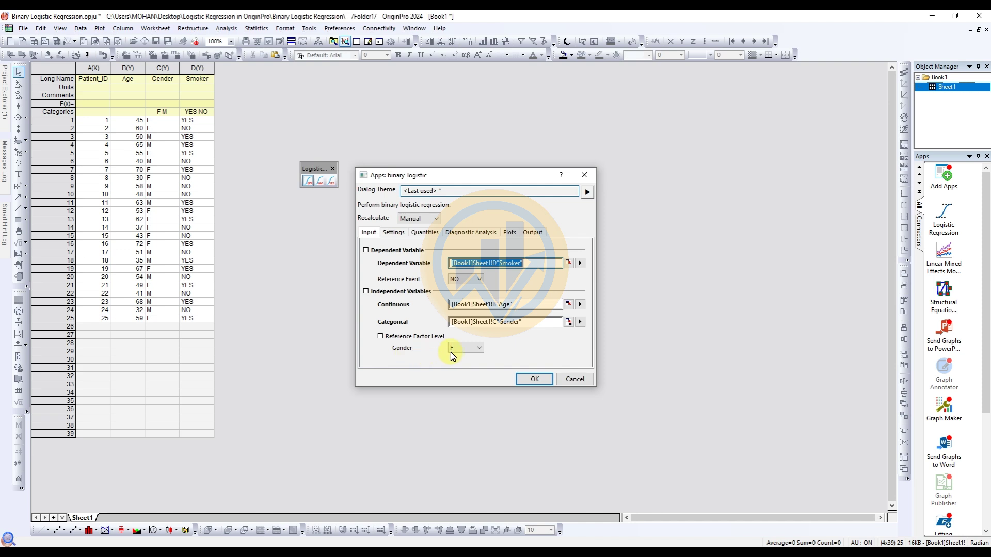
# Step: Review the model settings, output quantities and residual plot options, and run the binary logistic regression
pyautogui.click(402, 234)
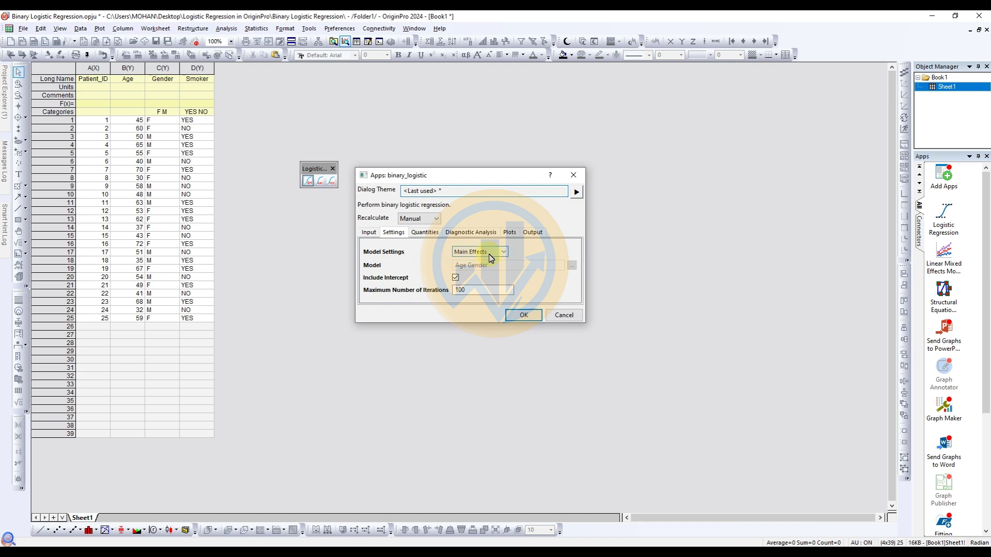
pyautogui.click(433, 235)
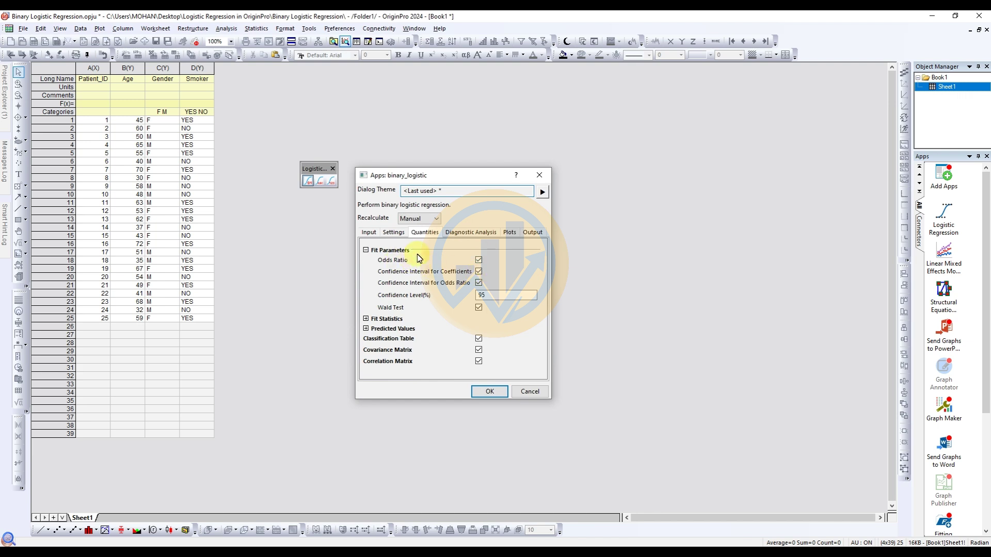
pyautogui.click(366, 319)
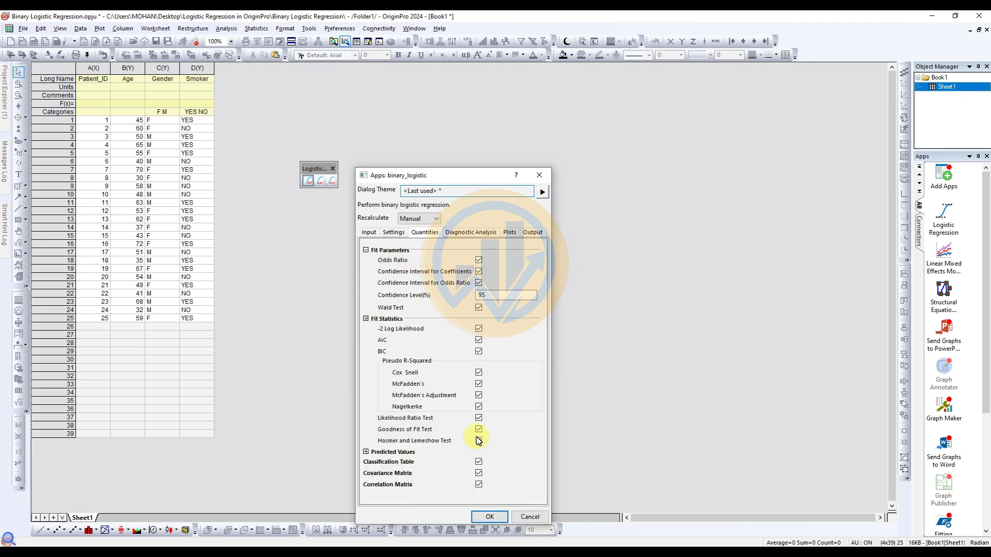
pyautogui.click(366, 452)
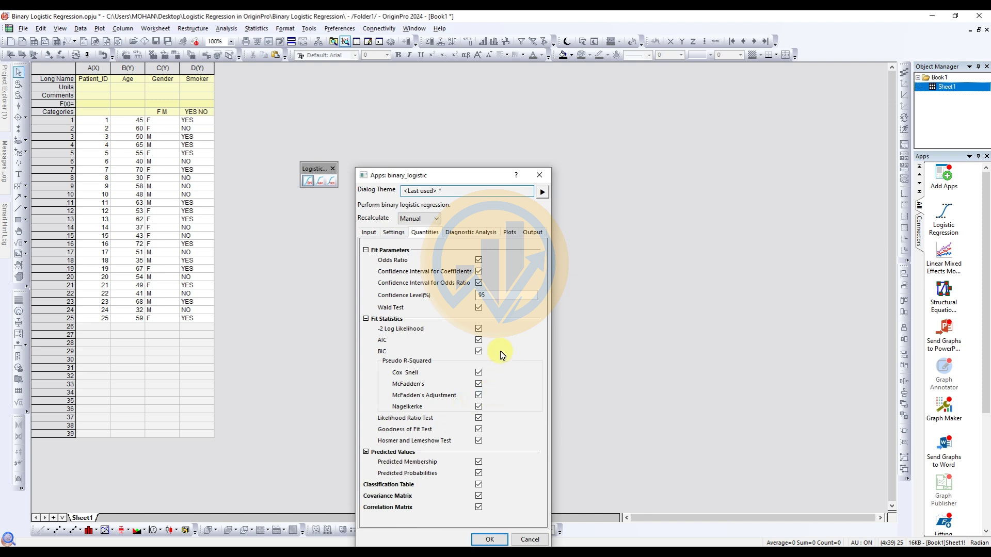
pyautogui.click(509, 233)
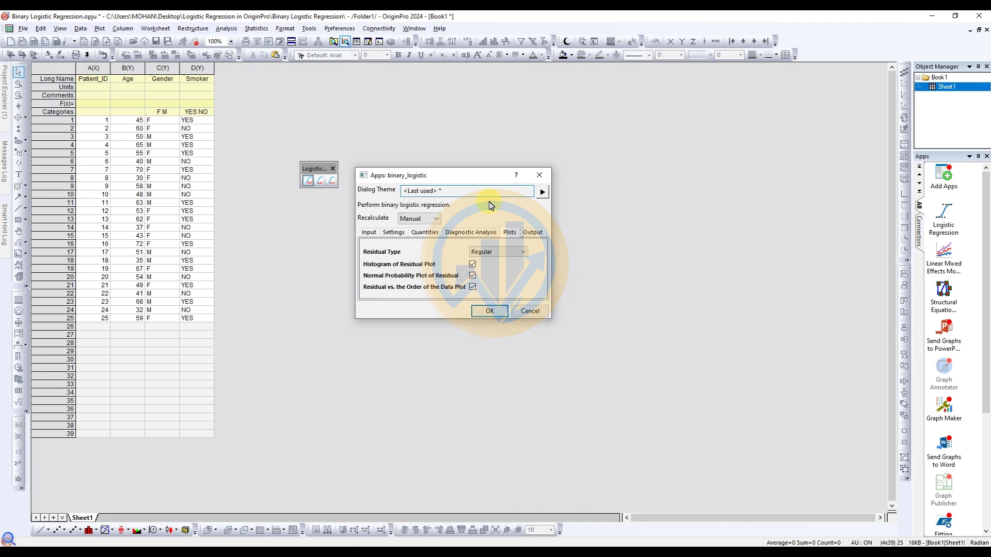
pyautogui.moveTo(475, 175); pyautogui.dragTo(486, 125)
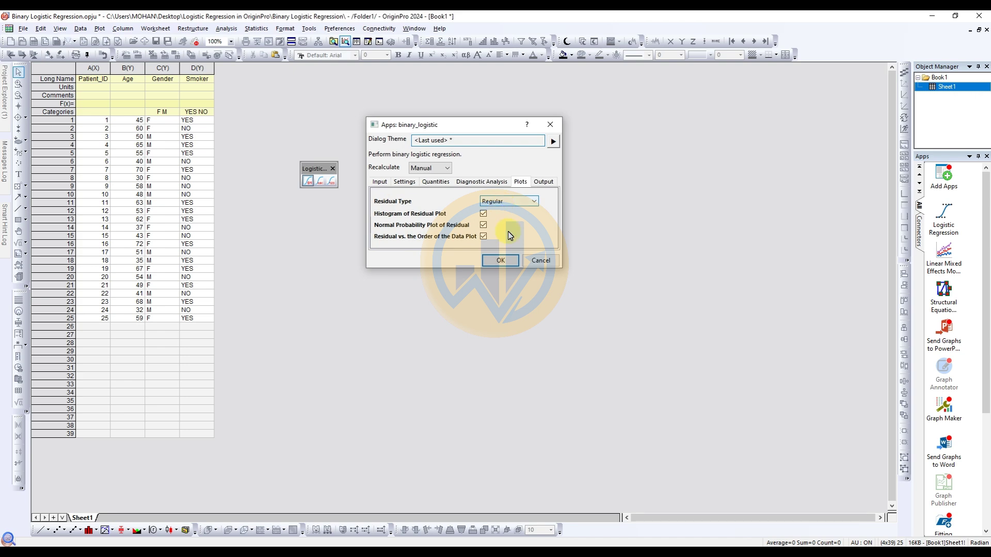
pyautogui.click(504, 265)
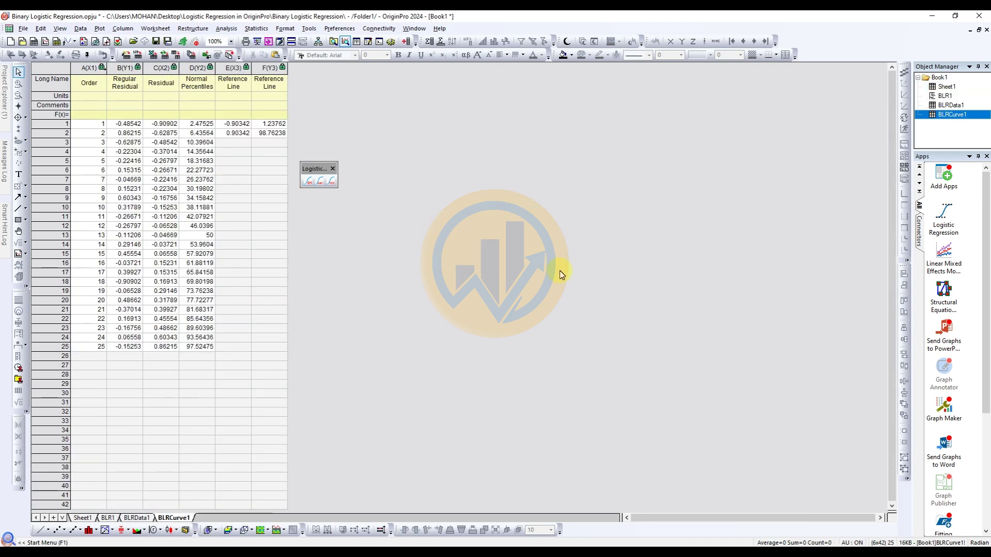
# Step: Examine the BLR1 report from the parameter estimates down to the residual plots, closing the floating Logistic Regression toolbar
pyautogui.click(107, 517)
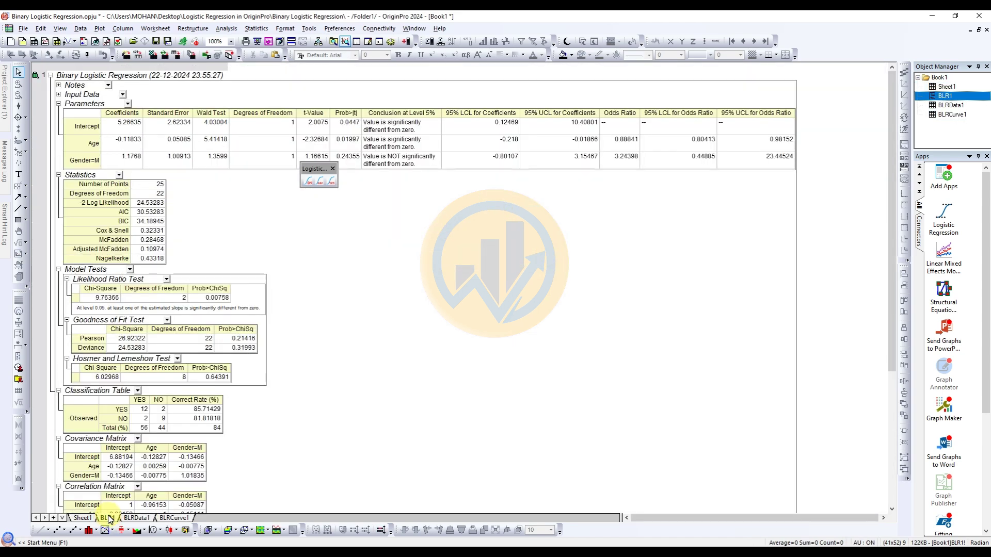
pyautogui.click(333, 169)
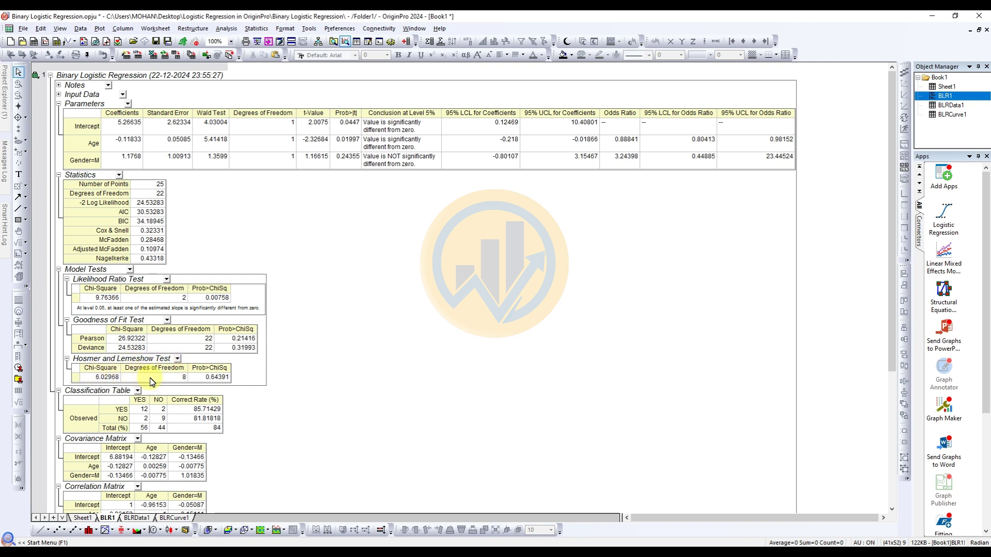
pyautogui.scroll(-2, 146, 409)
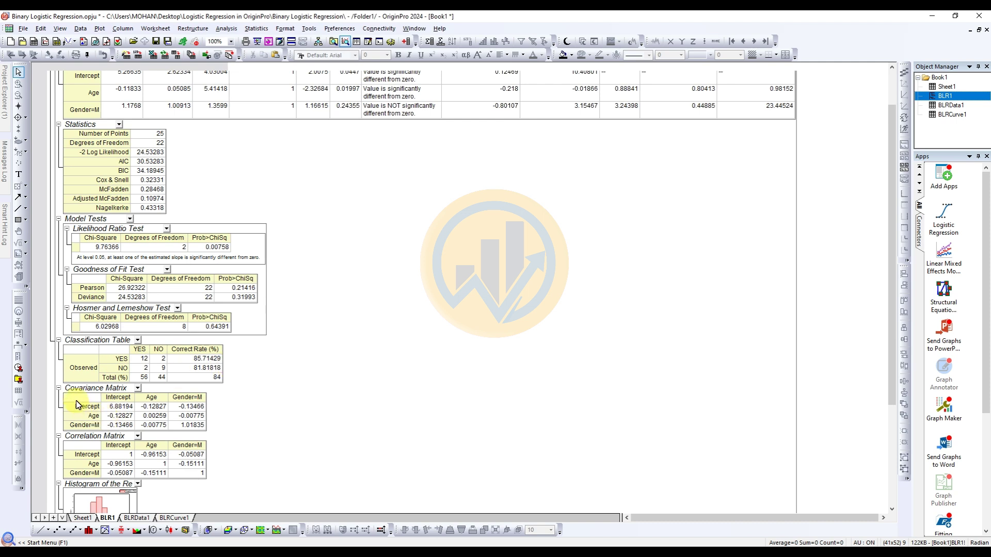
pyautogui.scroll(-1, 106, 406)
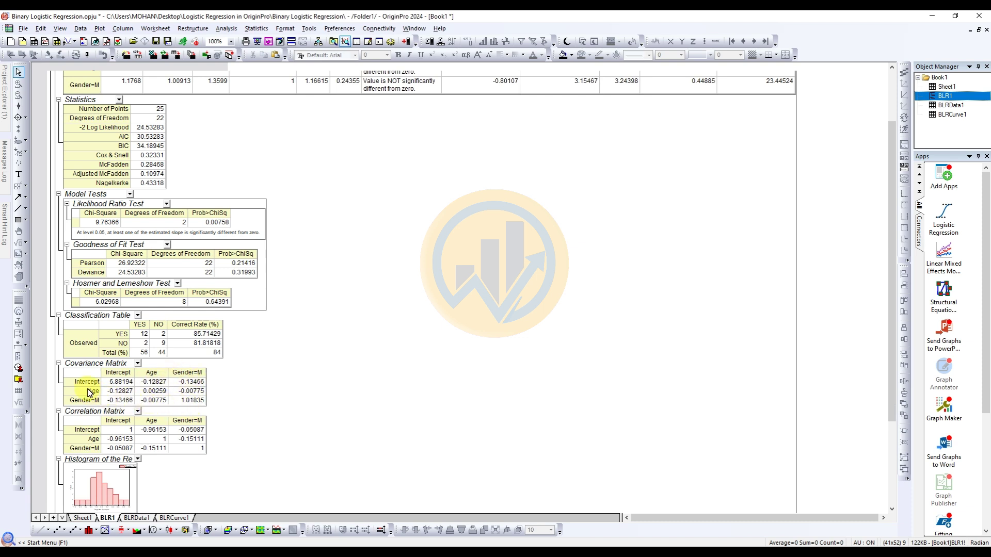
pyautogui.scroll(-2, 80, 424)
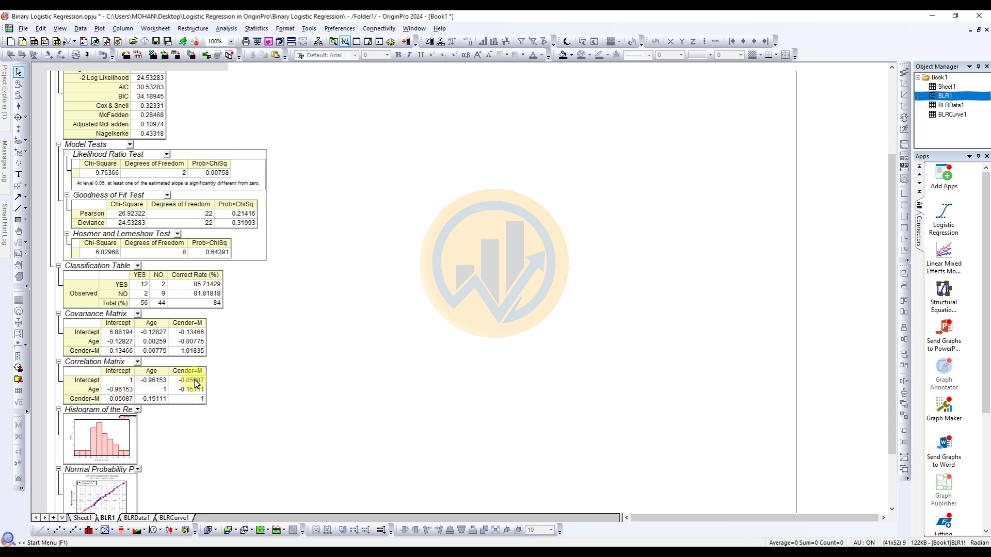
pyautogui.scroll(-2, 192, 388)
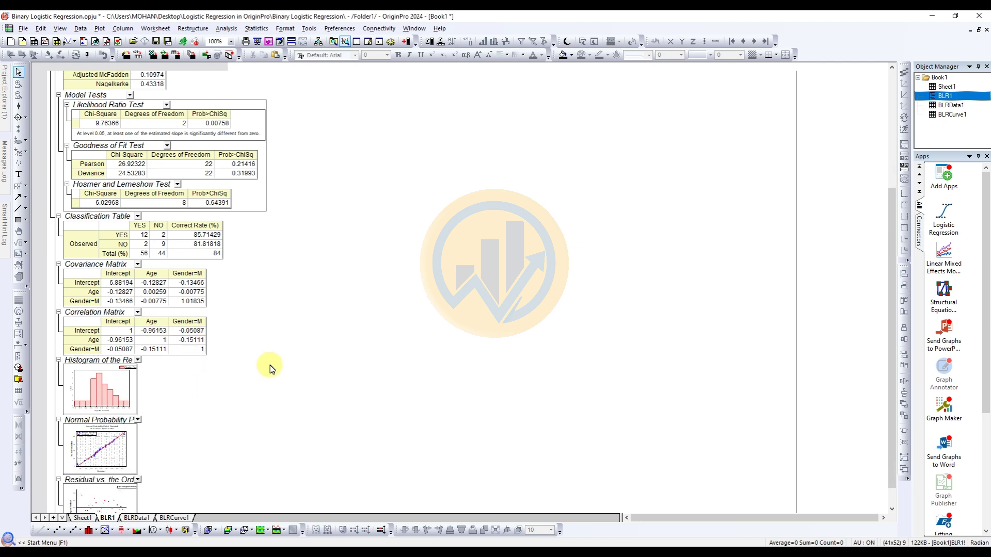
pyautogui.scroll(-1, 268, 366)
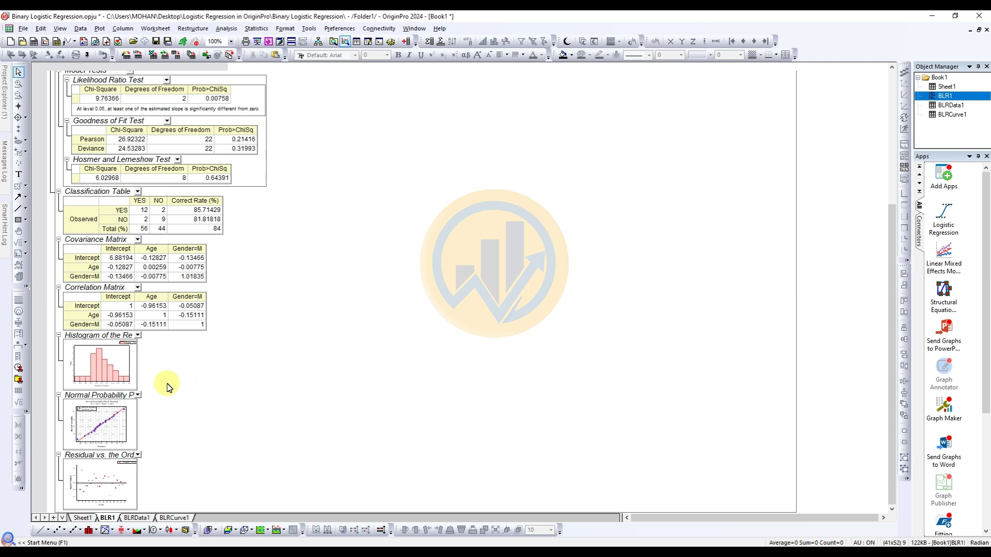
# Step: View the residual histogram, normal probability plot and residual versus order plot from the report at full size, one after another
pyautogui.click(99, 368)
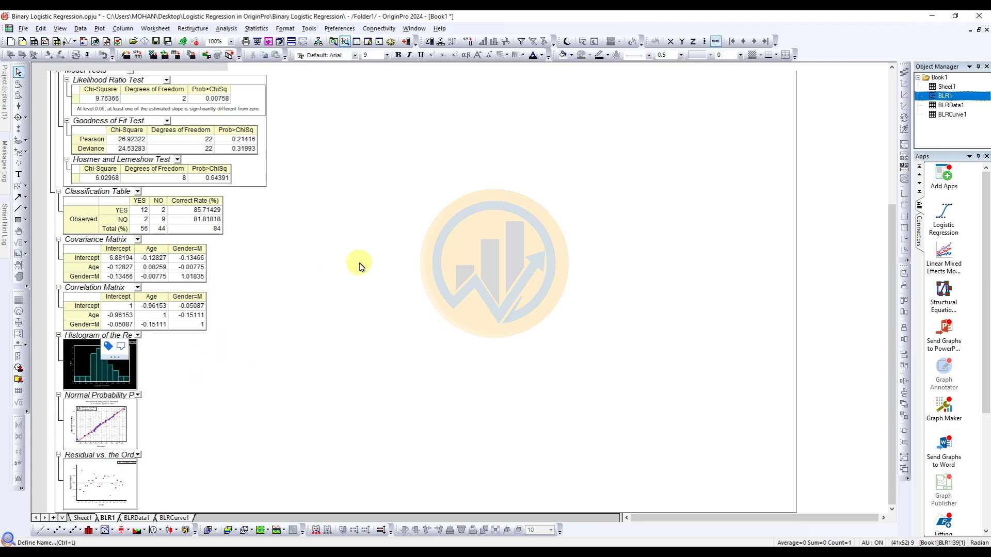
pyautogui.doubleClick(105, 368)
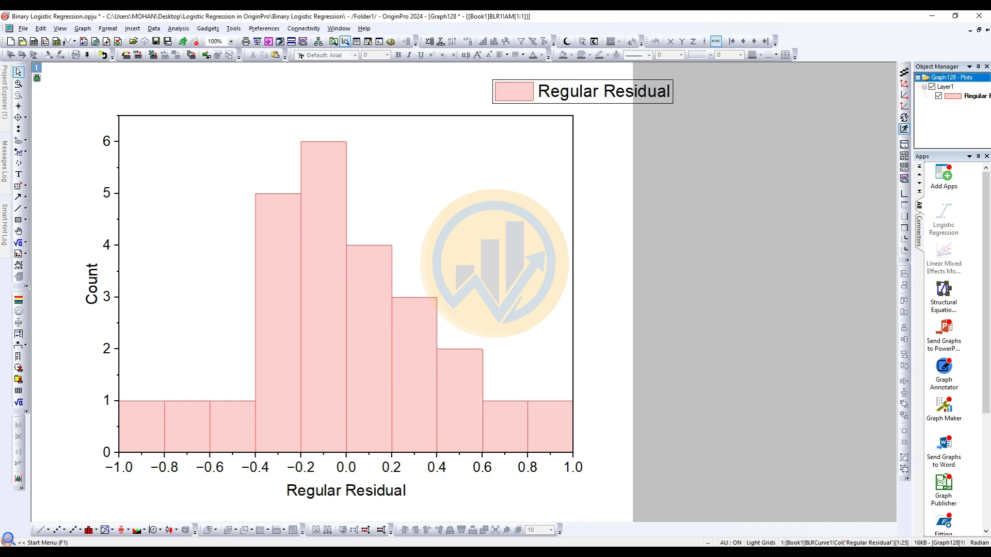
pyautogui.click(987, 32)
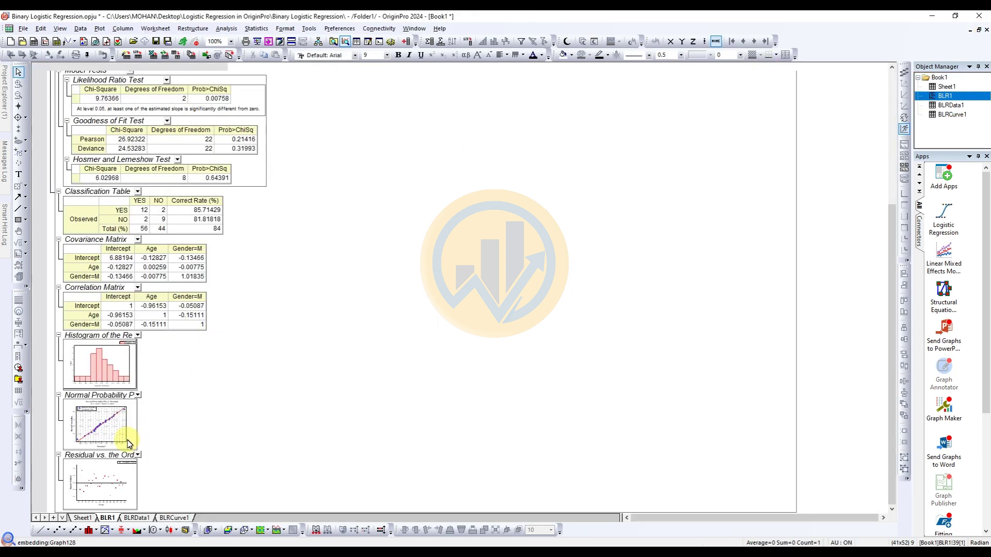
pyautogui.doubleClick(110, 425)
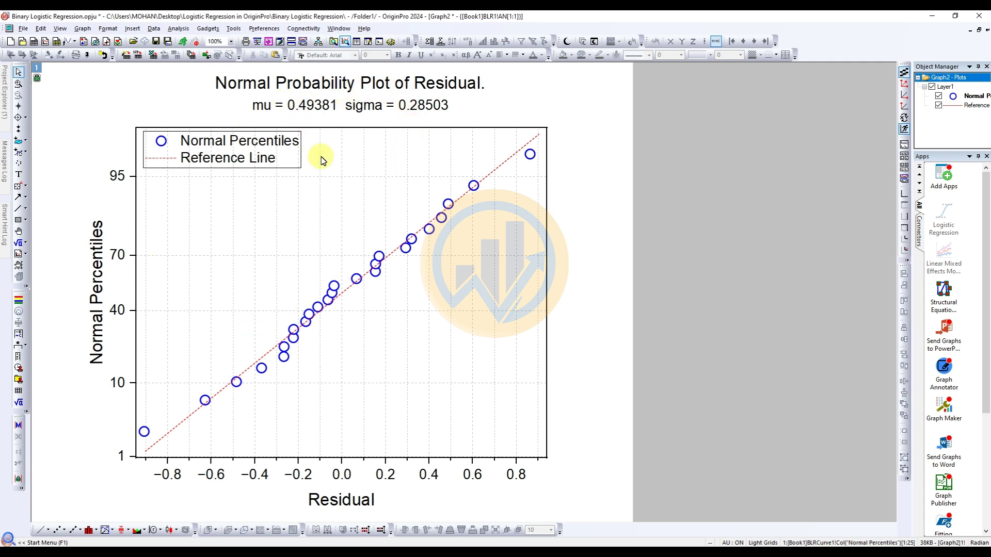
pyautogui.click(986, 30)
pyautogui.click(89, 485)
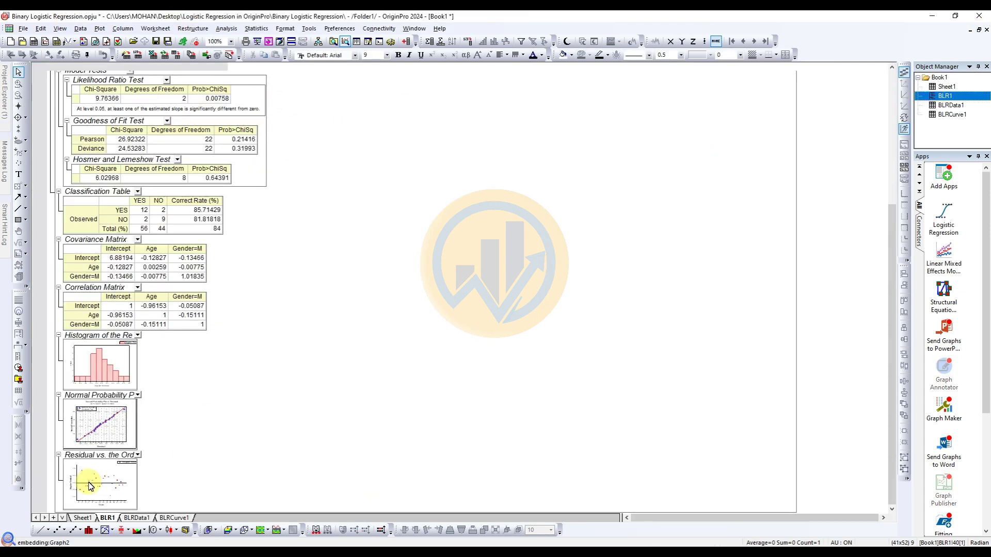
pyautogui.doubleClick(89, 485)
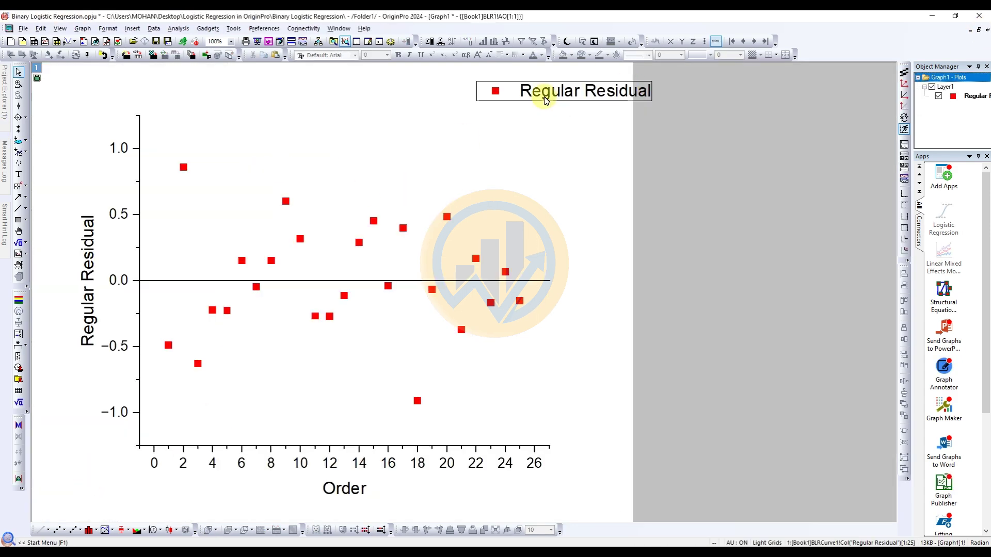
# Step: Move the Regular Residual legend inward, just above the plot area's upper-right part, and close the graph to return to the report
pyautogui.moveTo(608, 89); pyautogui.dragTo(518, 107)
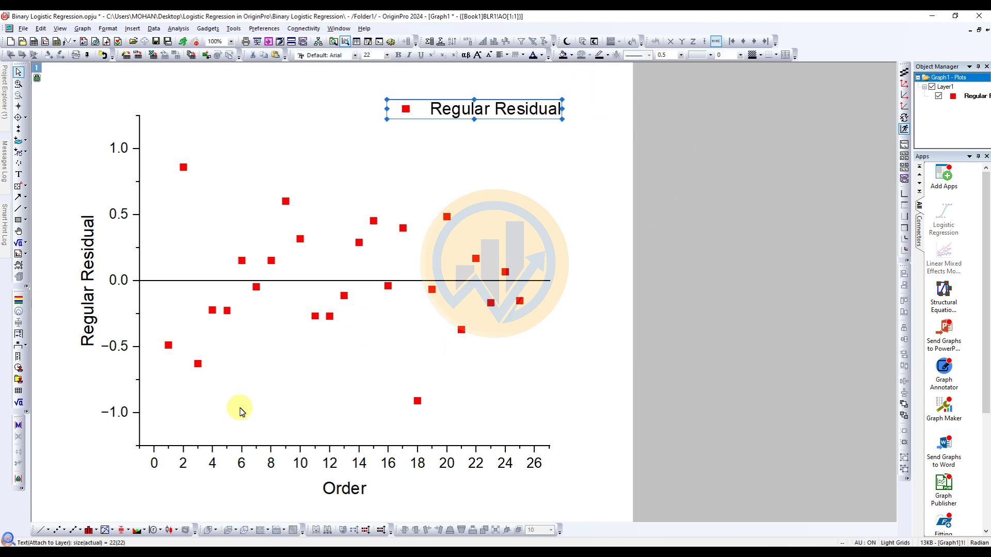
pyautogui.click(987, 32)
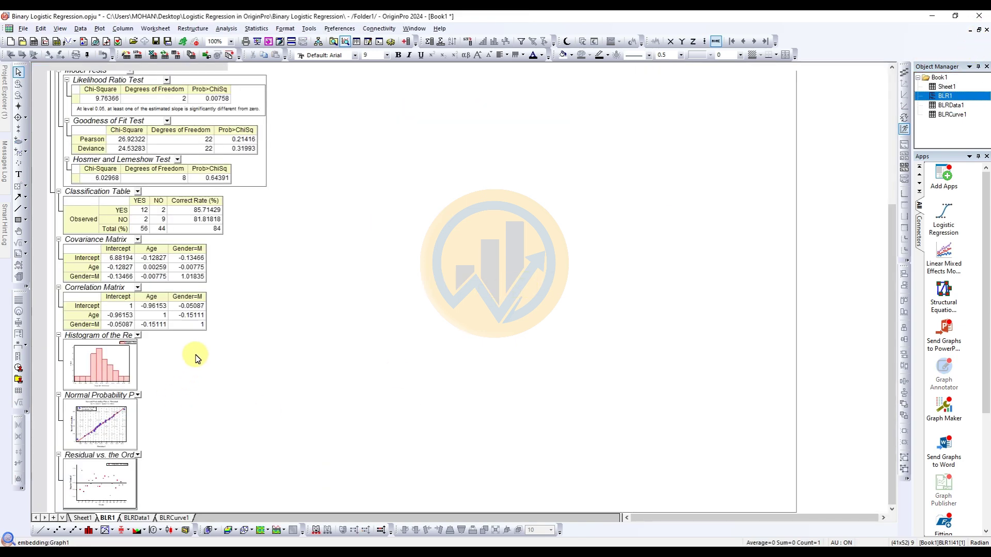
# Step: Review the whole BLR1 report again, from the parameter estimates and model tests to the residual plots
pyautogui.scroll(6, 196, 358)
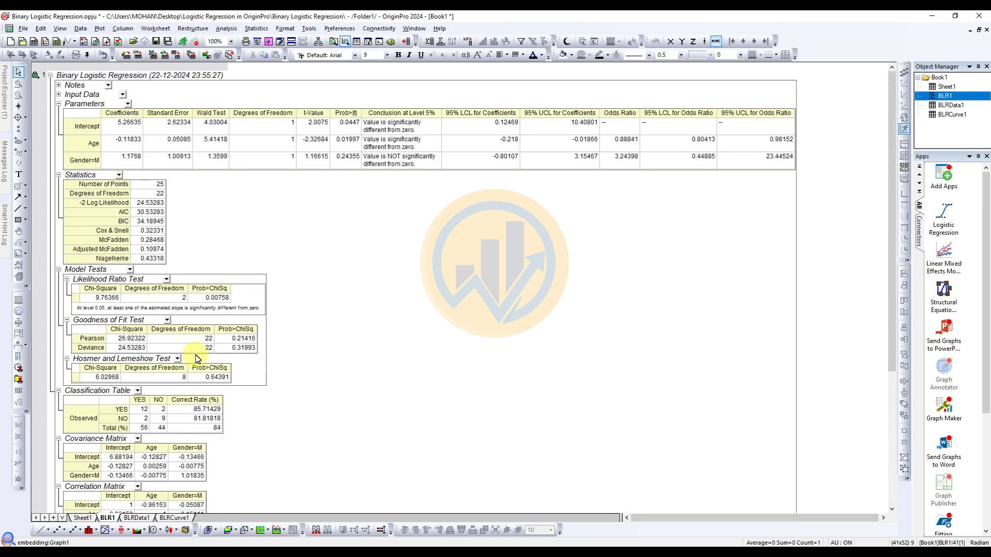
pyautogui.scroll(-5, 258, 379)
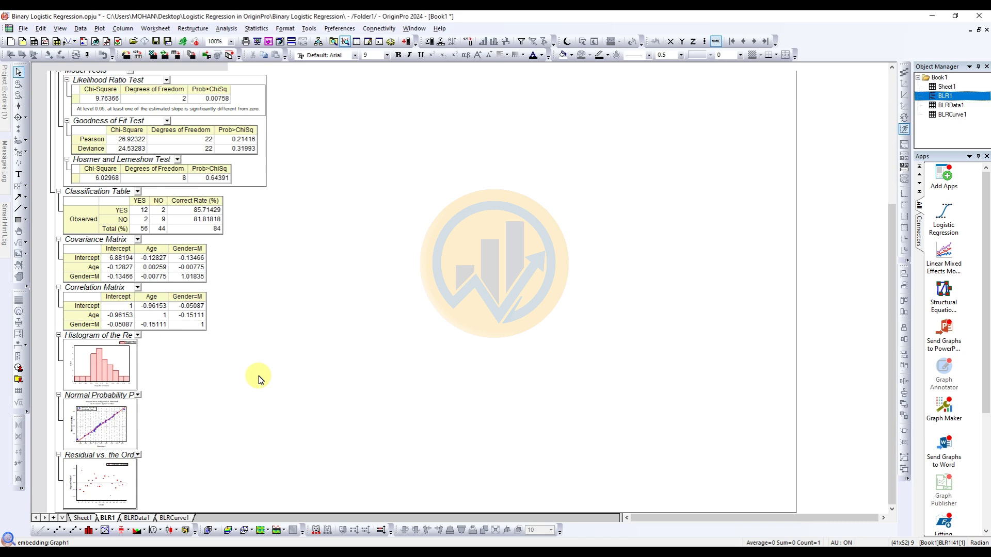
pyautogui.scroll(3, 258, 379)
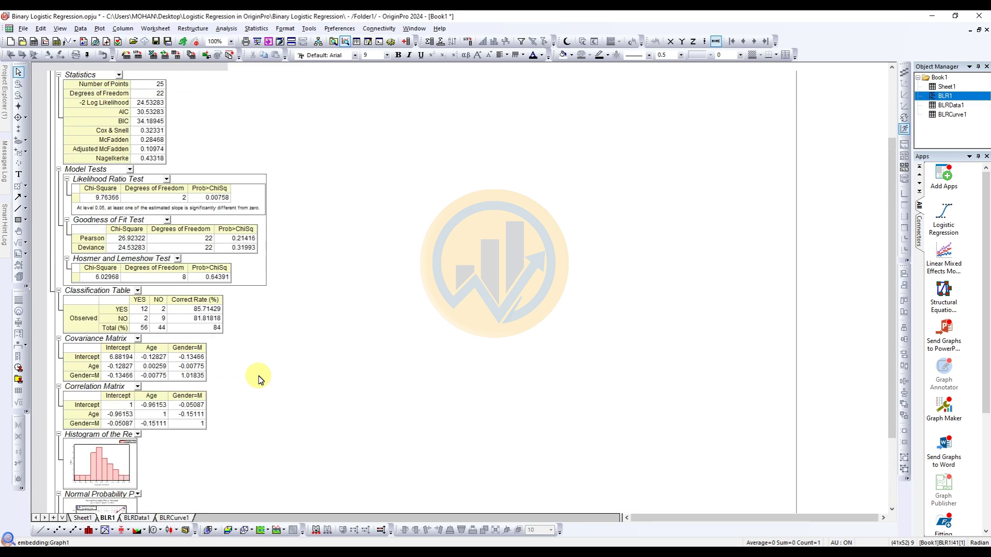
pyautogui.scroll(3, 258, 379)
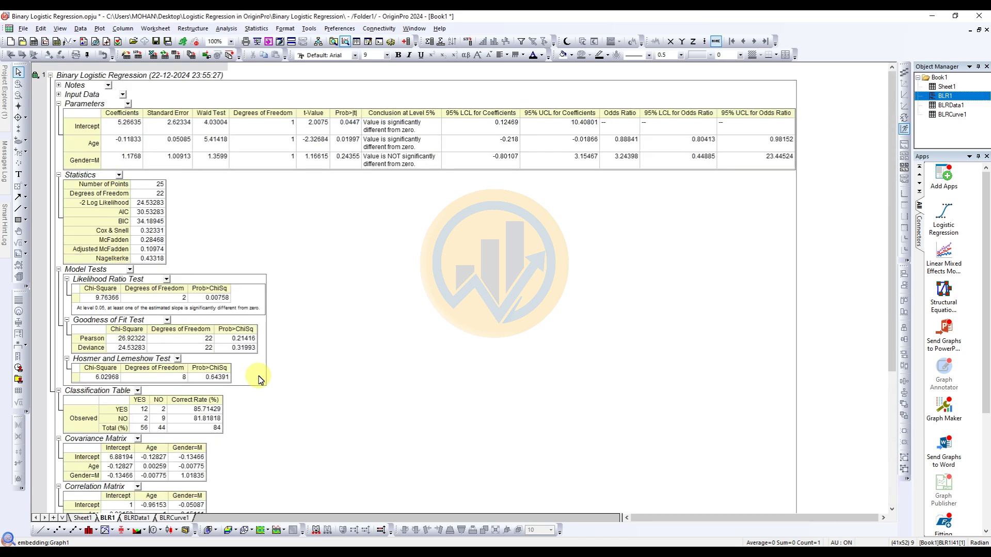